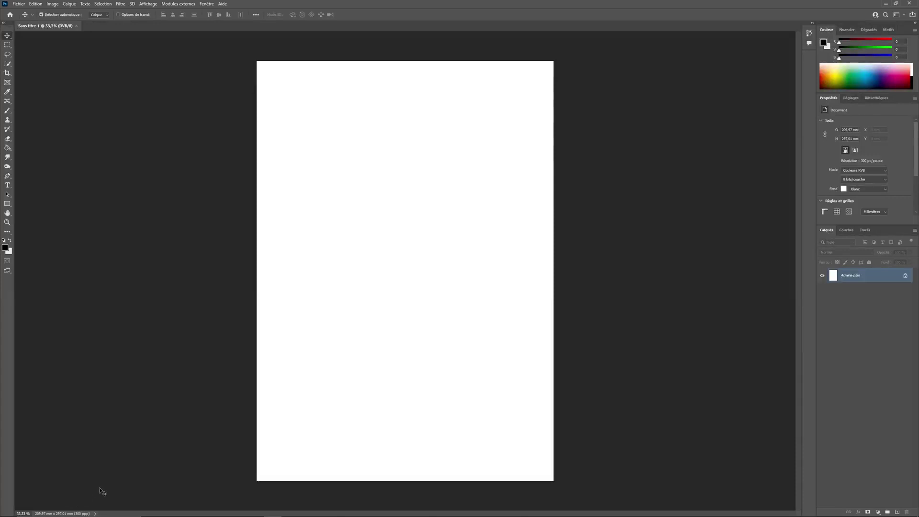
Cycle the status bar info through colour profile and file sizes, then back to dimensions
click(97, 513)
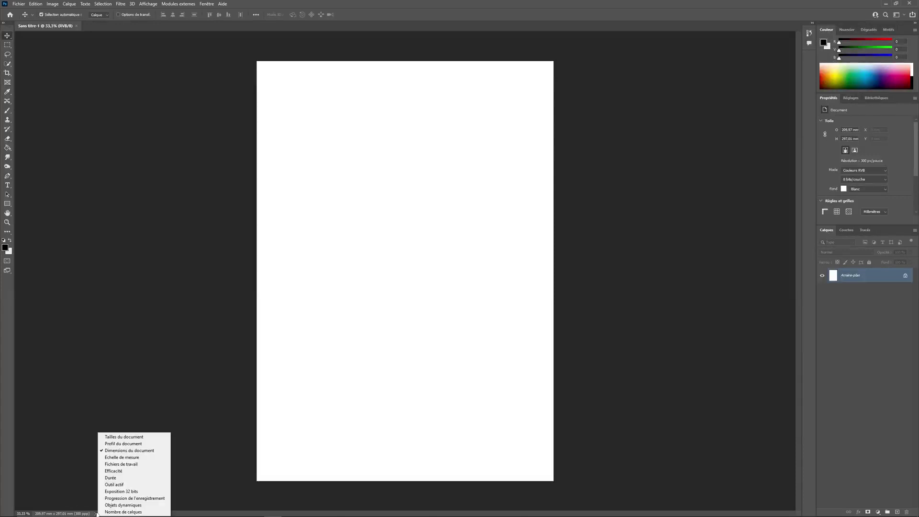
click(125, 443)
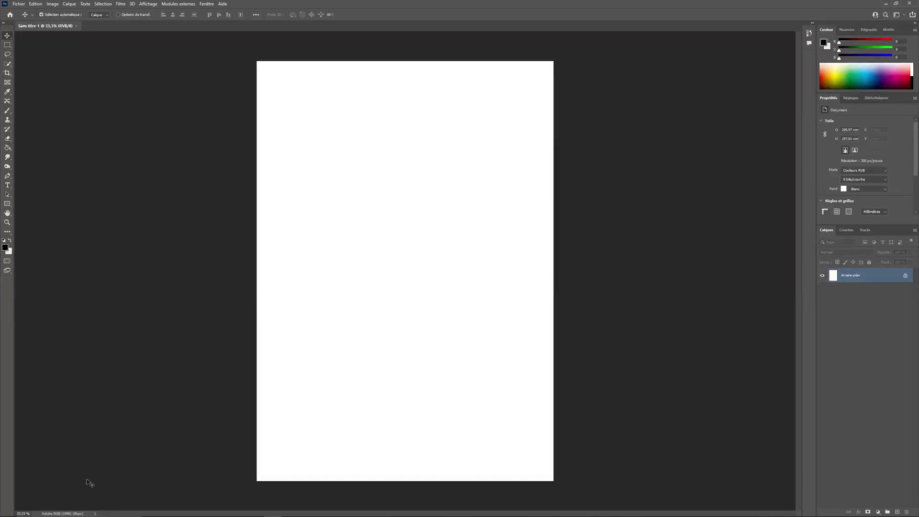
click(95, 513)
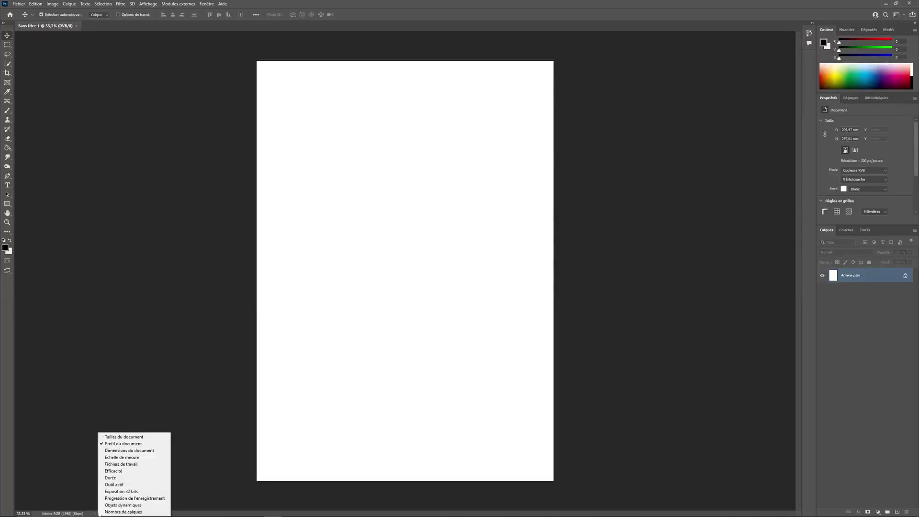
click(126, 437)
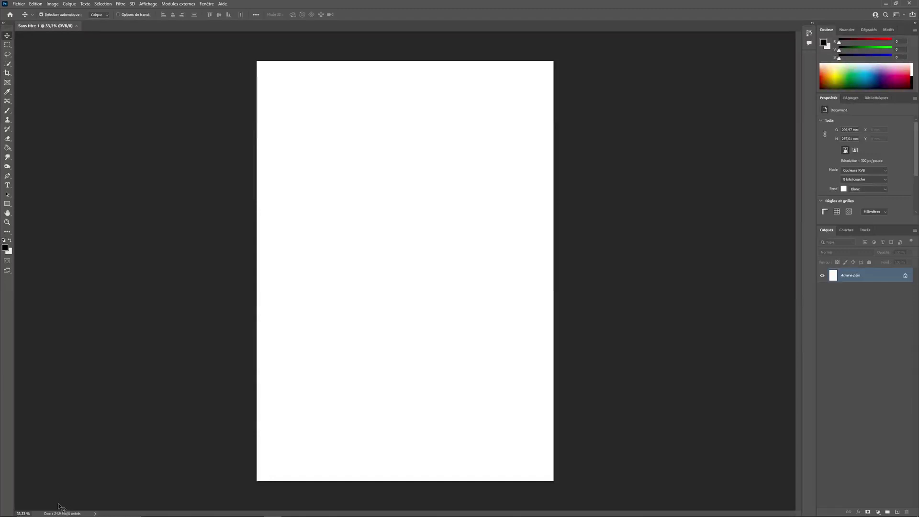
click(96, 513)
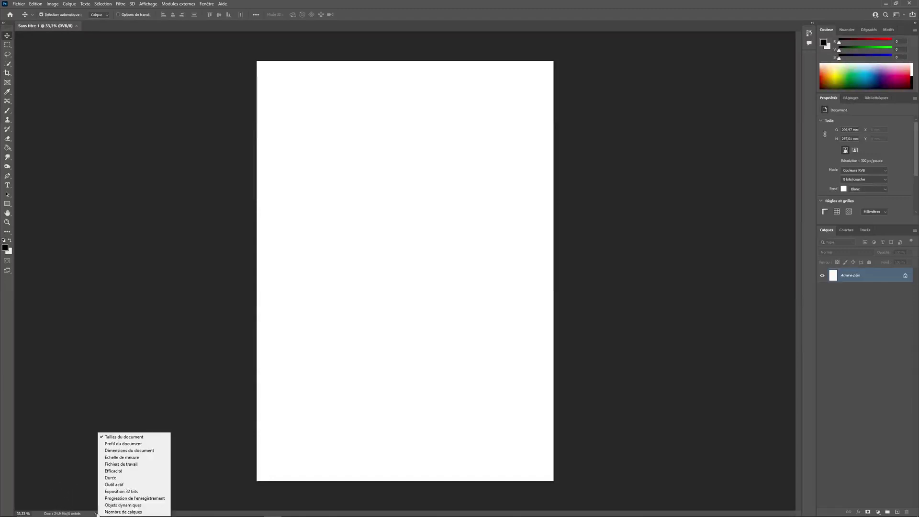
click(123, 451)
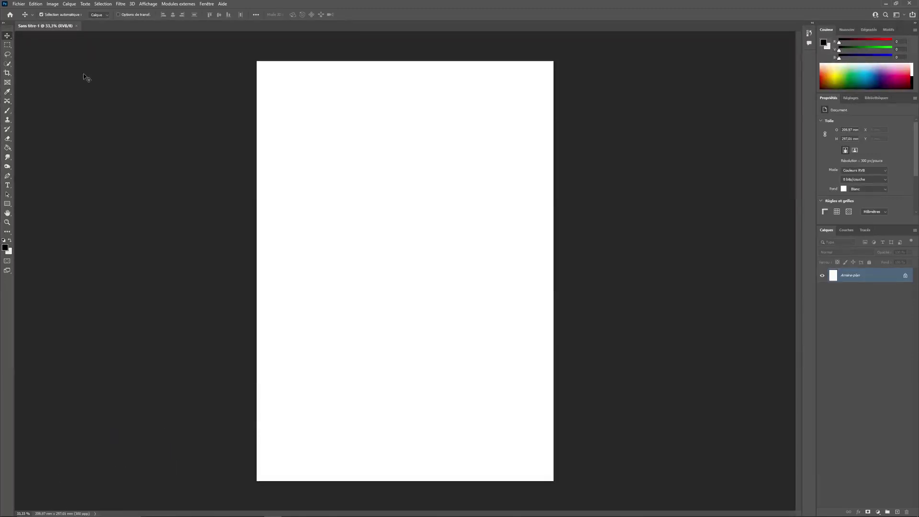
Browse the main menus and briefly try the Brush and Move tools
click(20, 4)
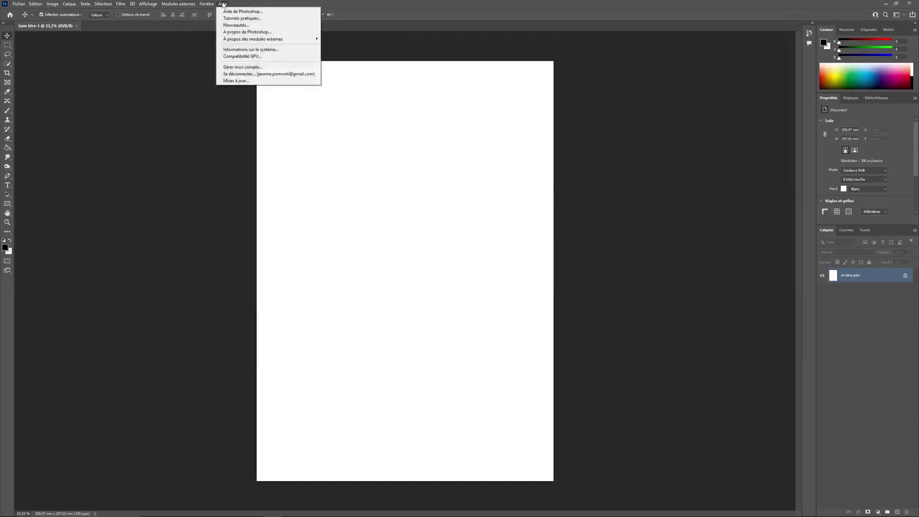
click(252, 18)
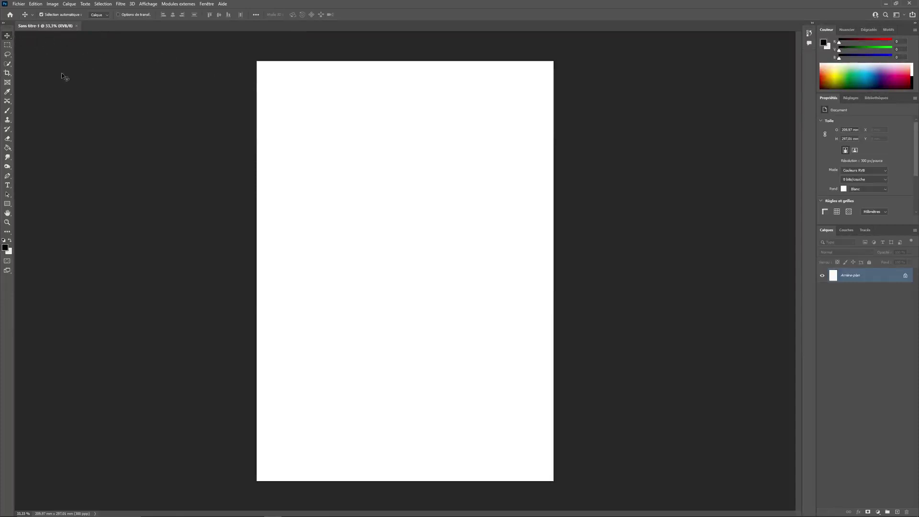
click(4, 112)
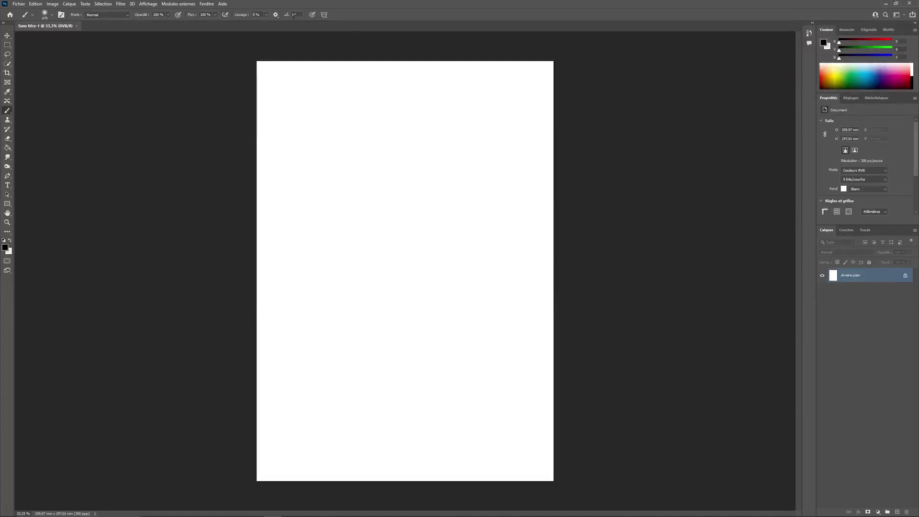
click(7, 36)
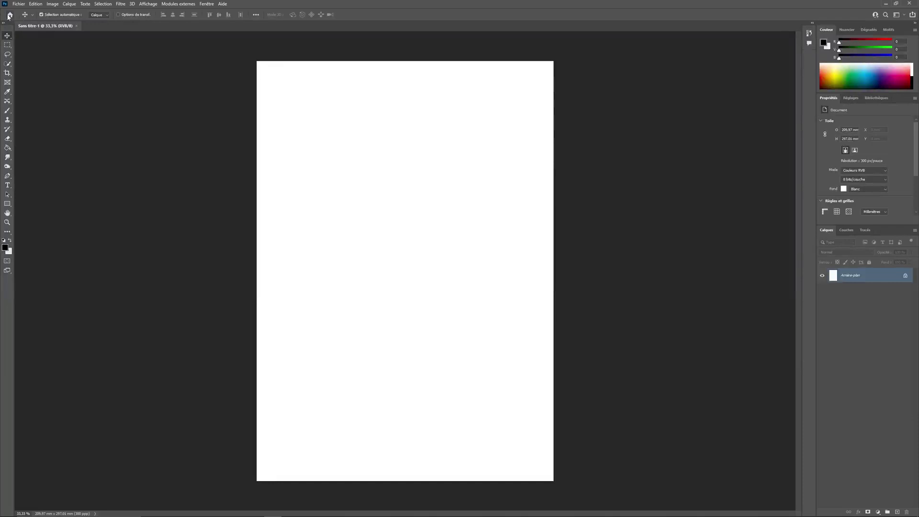
Visit the start screen, return to the blank document, and show the toolbar in two columns
click(9, 16)
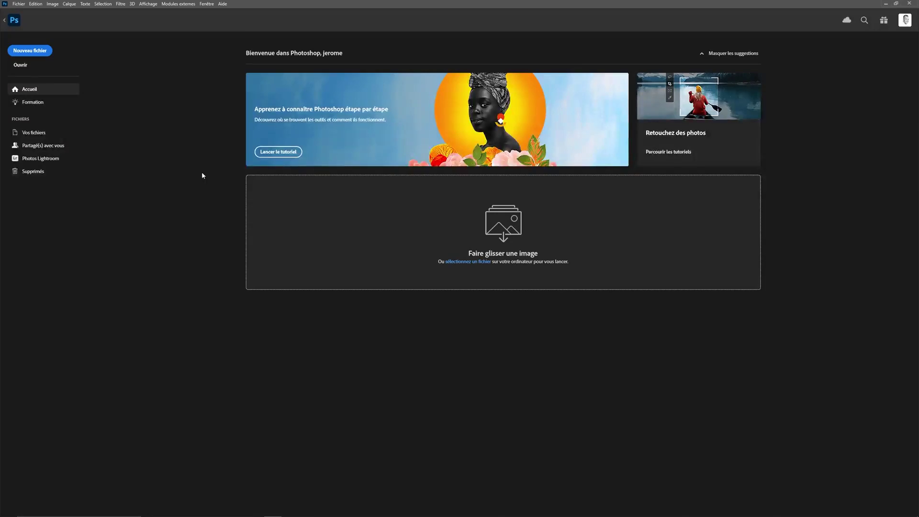
click(5, 20)
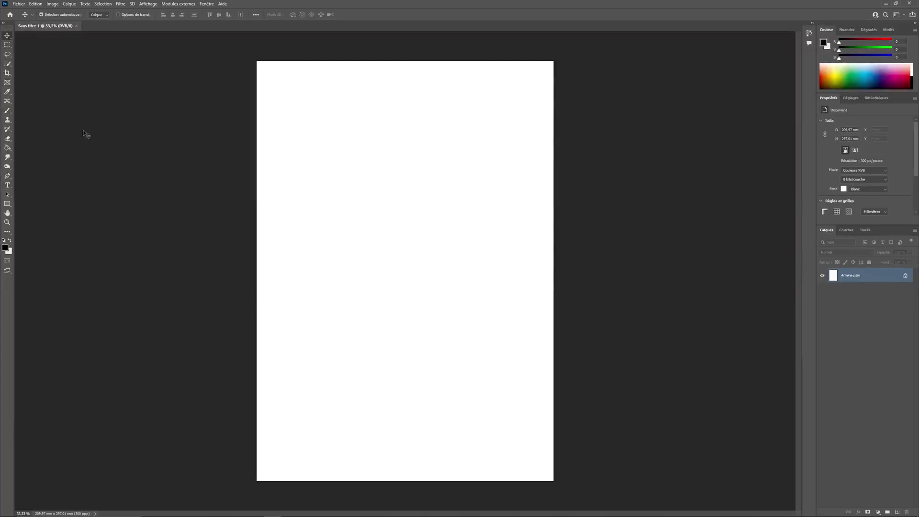
click(4, 22)
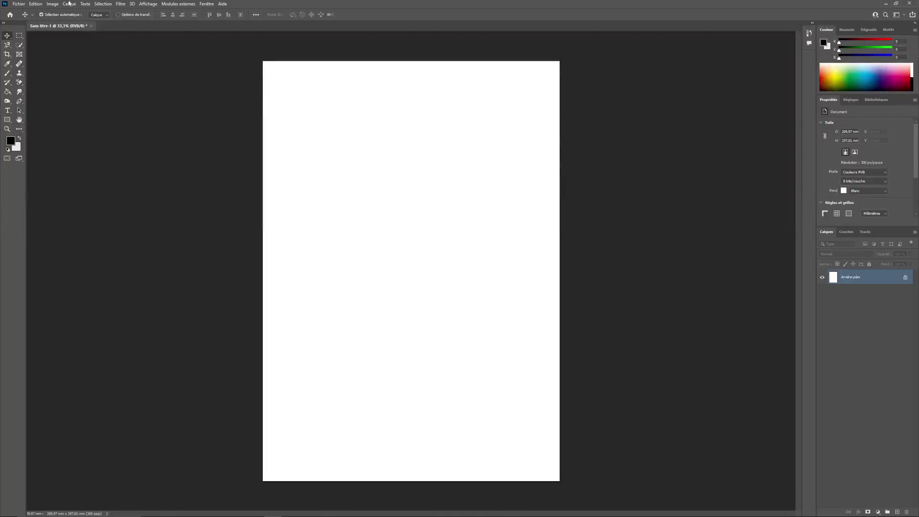
Inspect the Move, Brush and Type tool flyouts and select the Horizontal Type tool
right_click(9, 38)
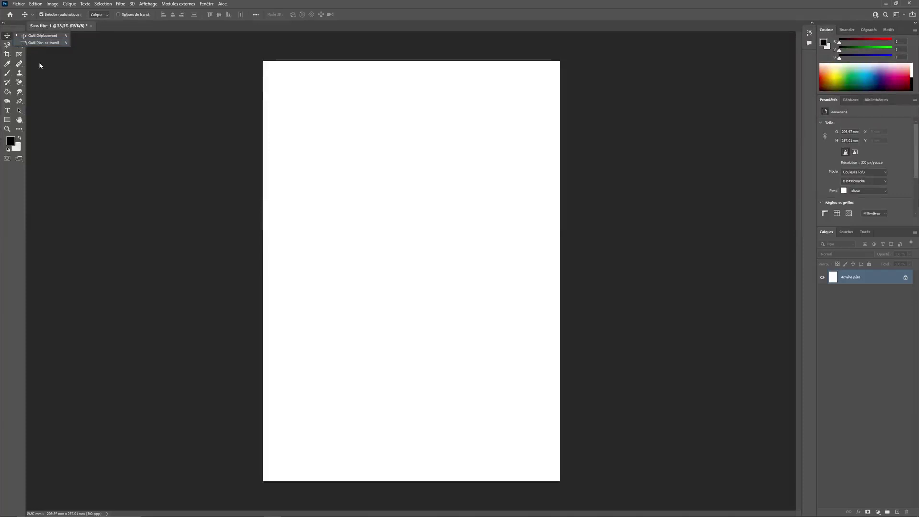
click(6, 75)
right_click(7, 74)
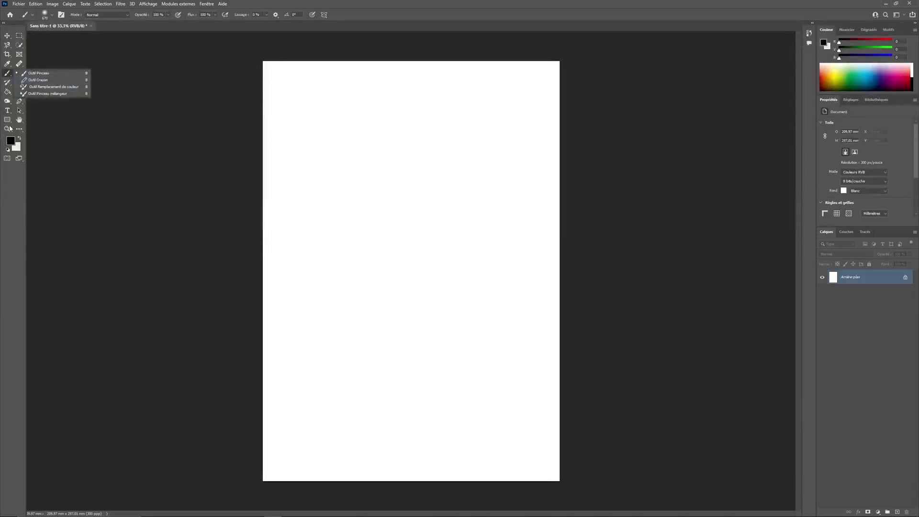
click(8, 111)
right_click(8, 112)
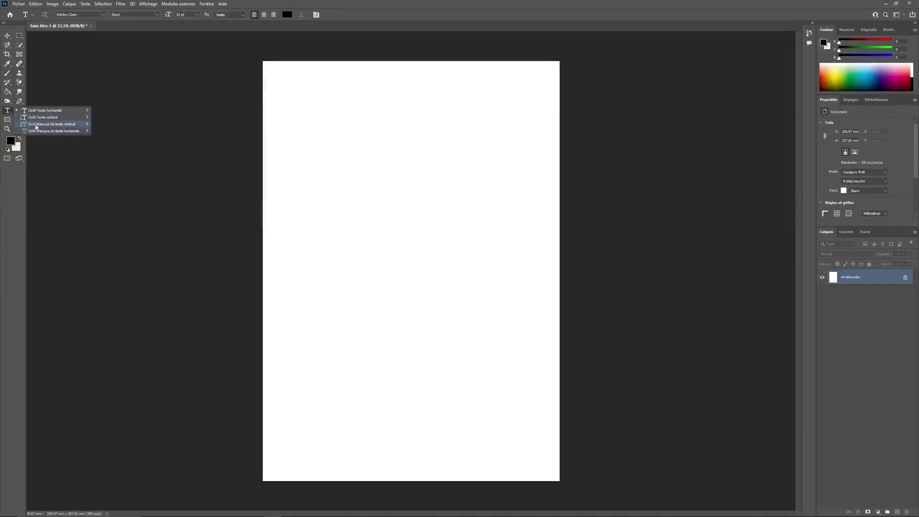
click(7, 113)
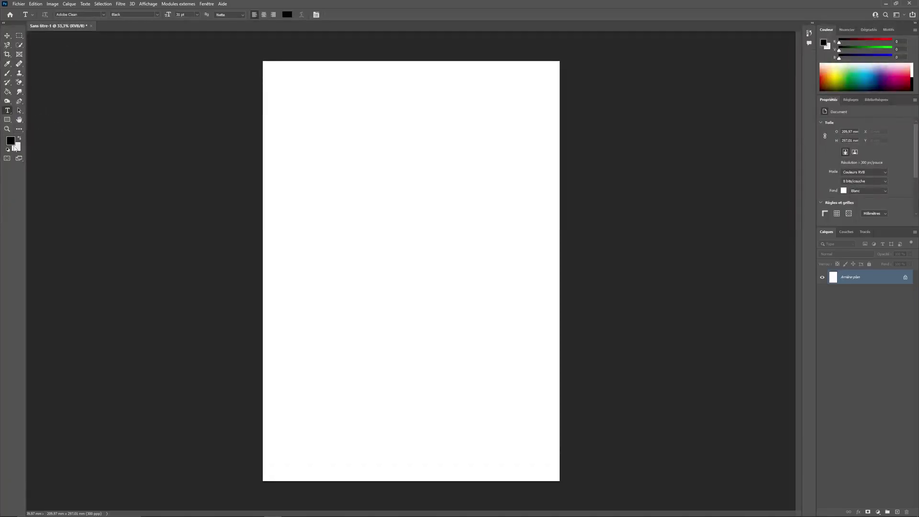
Open the foreground and background colour pickers, then cancel without changing either
click(10, 140)
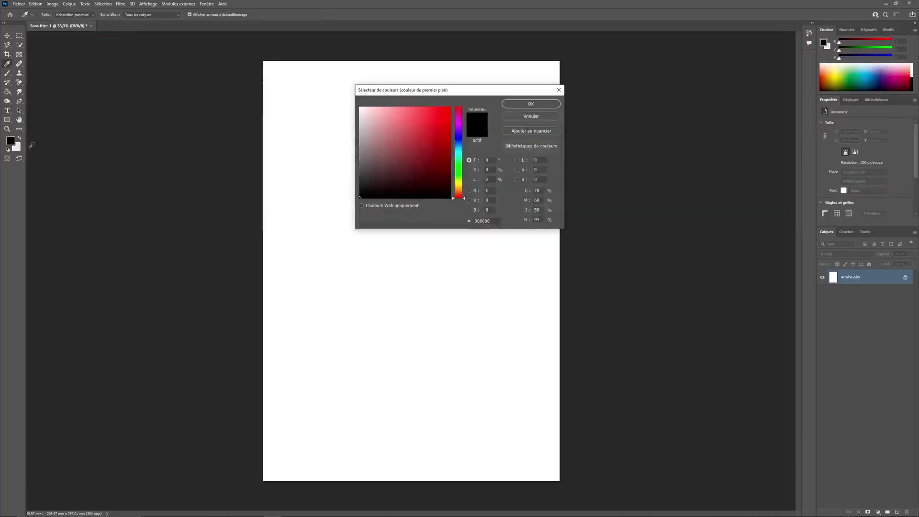
drag(401, 136, 423, 130)
key(t)
key(Escape)
click(18, 148)
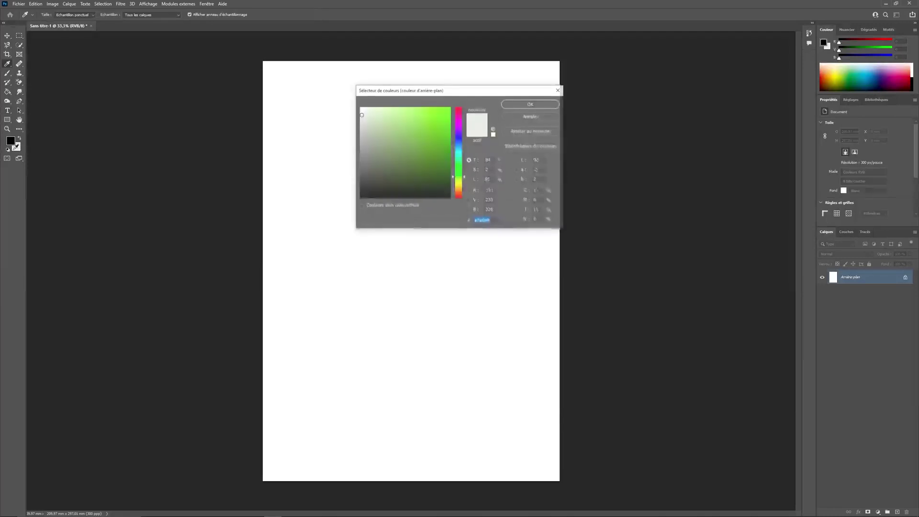
click(530, 118)
Set the foreground colour to bright red and the background colour to blue
click(10, 141)
click(441, 111)
click(517, 105)
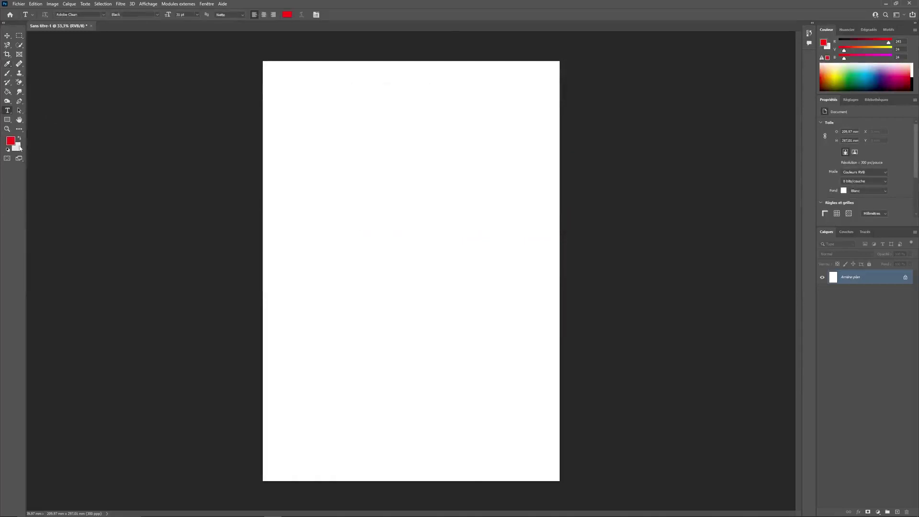
click(18, 148)
click(452, 144)
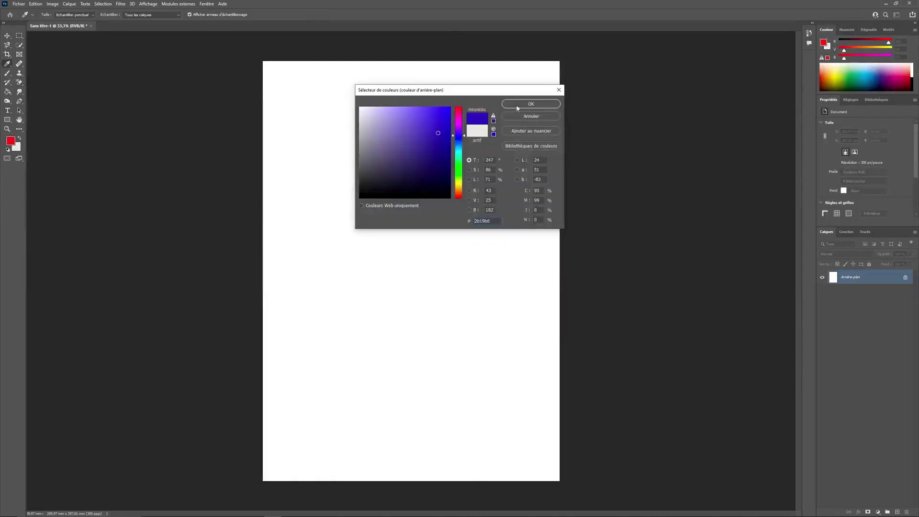
click(529, 104)
Swap the two colours back and forth, then reset to default black and white
click(19, 139)
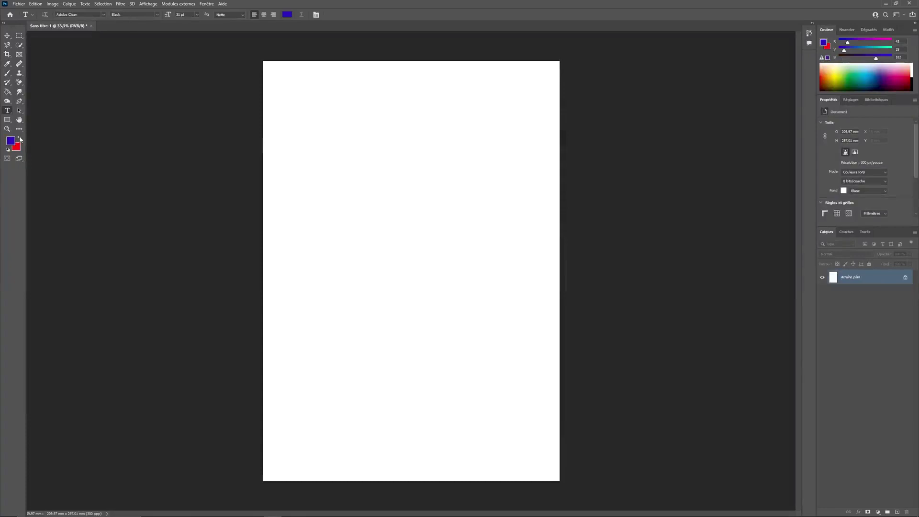
click(20, 139)
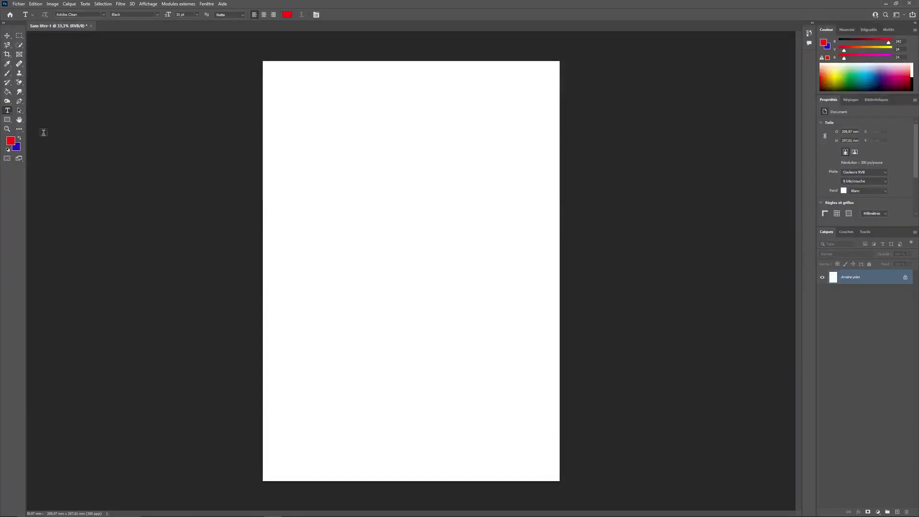
click(8, 151)
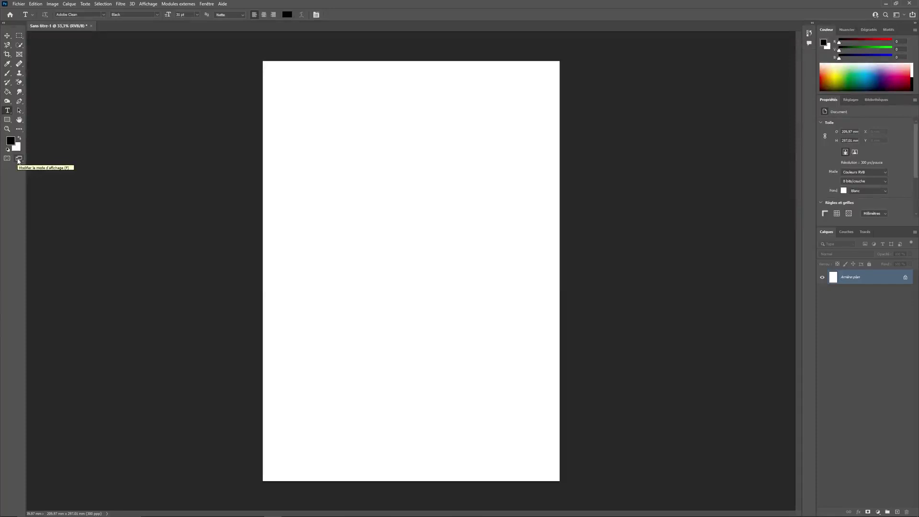
Select the Move tool (V), glance at the cloud sharing prompt, then show the Découvrir panel
key(v)
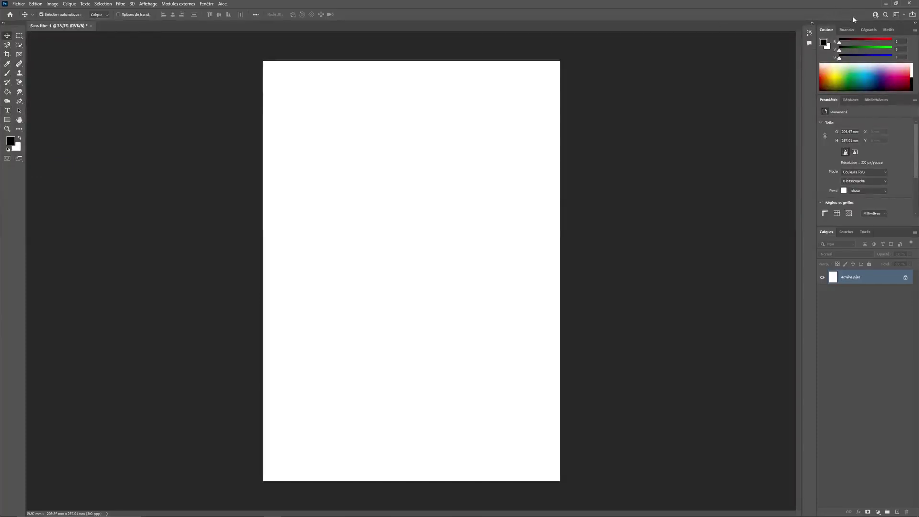
click(875, 15)
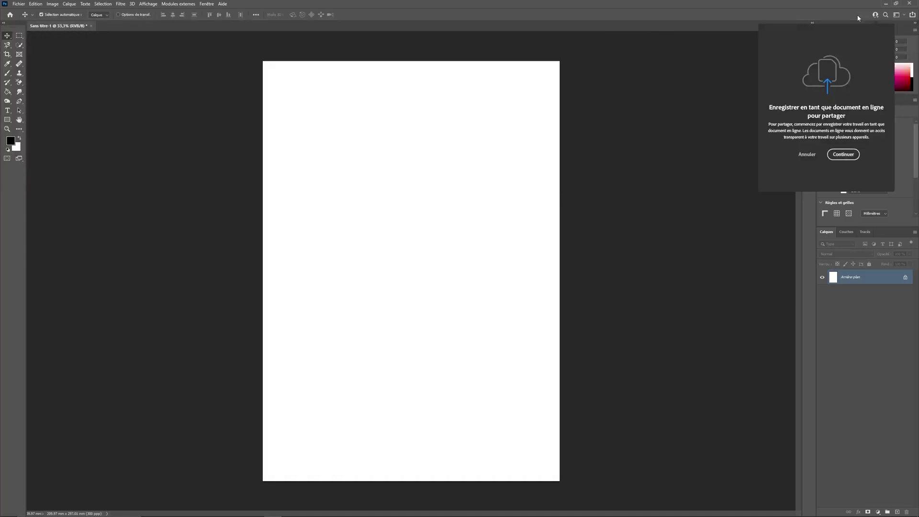
click(885, 15)
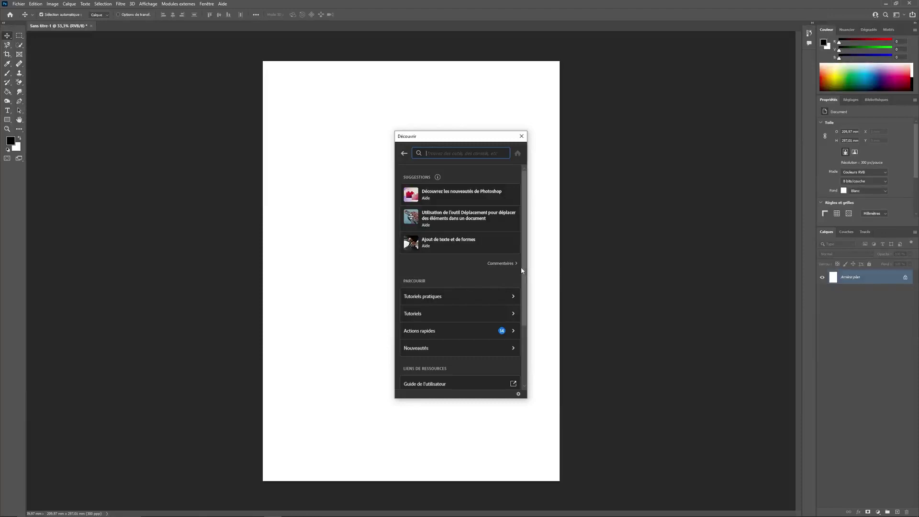
In Découvrir, view Tutoriels, search 'calques', select all results, and close the panel
scroll(459, 275, down, 2)
scroll(460, 275, up, 2)
click(427, 315)
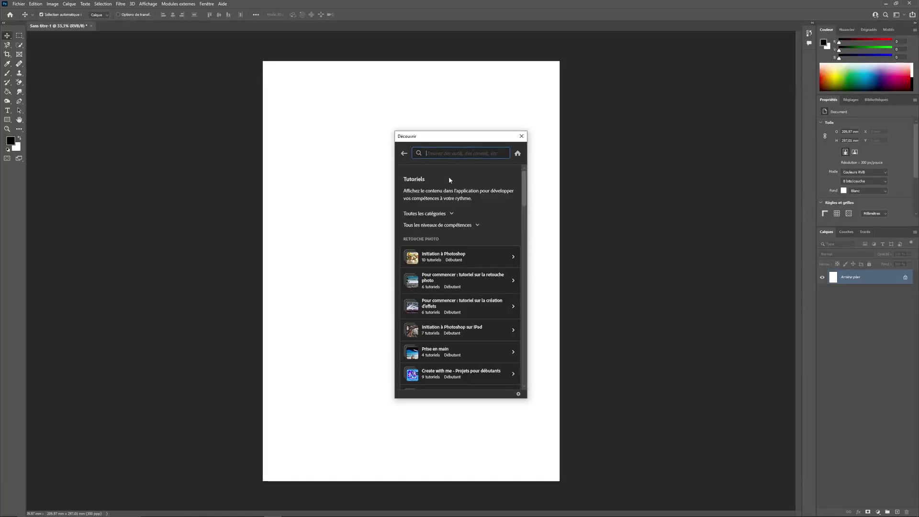
text(calquy)
key(BackSpace)
text(es)
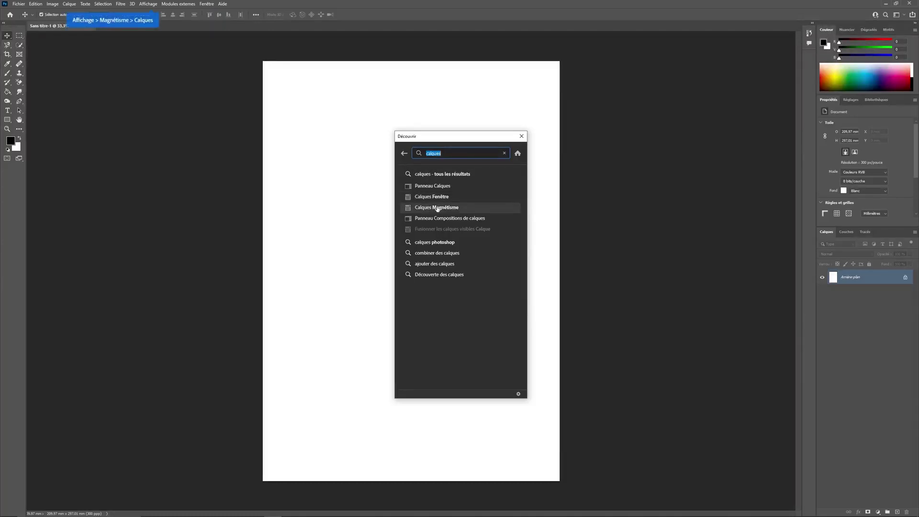
key(Up)
key(Up)
key(Up)
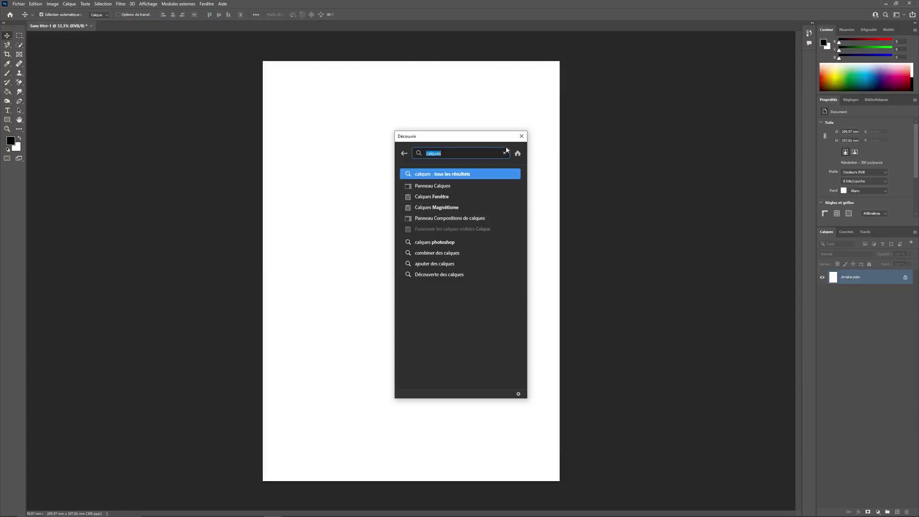
click(521, 136)
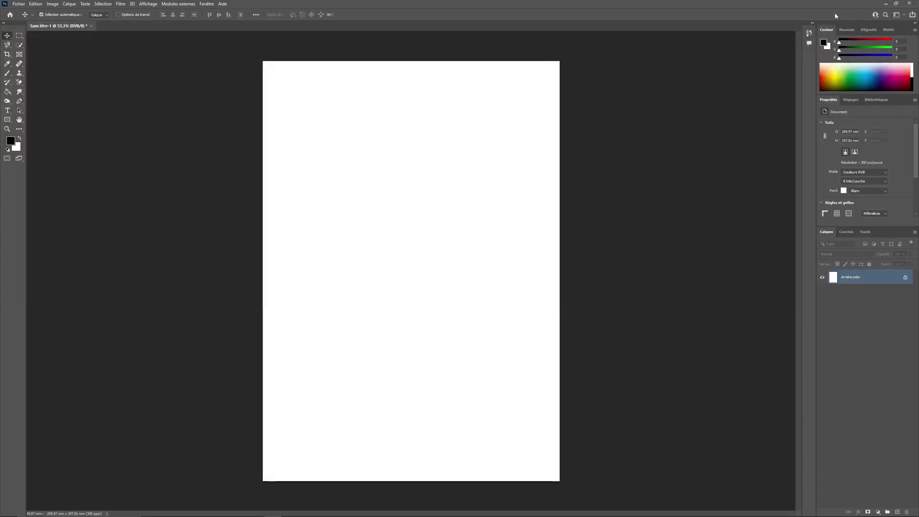
Try the 3D workspace, dismissing its deprecation warning, then switch to Mouvement
click(898, 17)
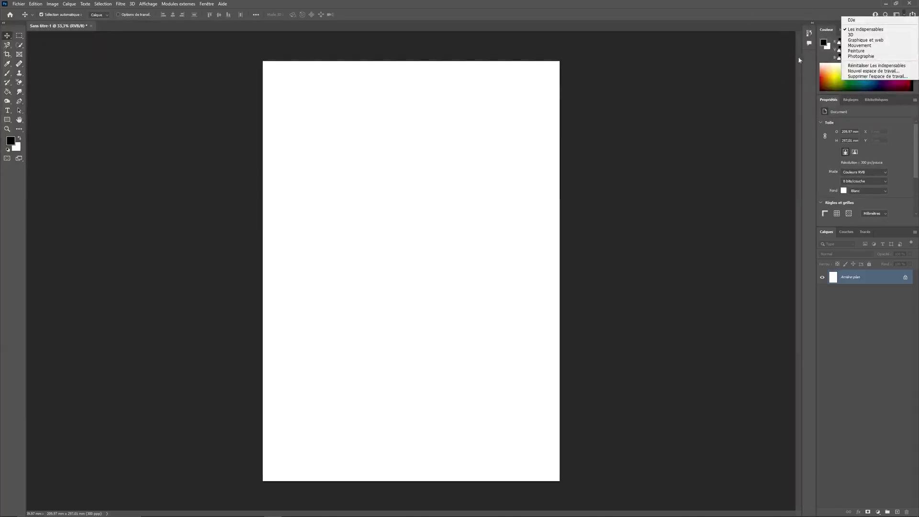
click(857, 35)
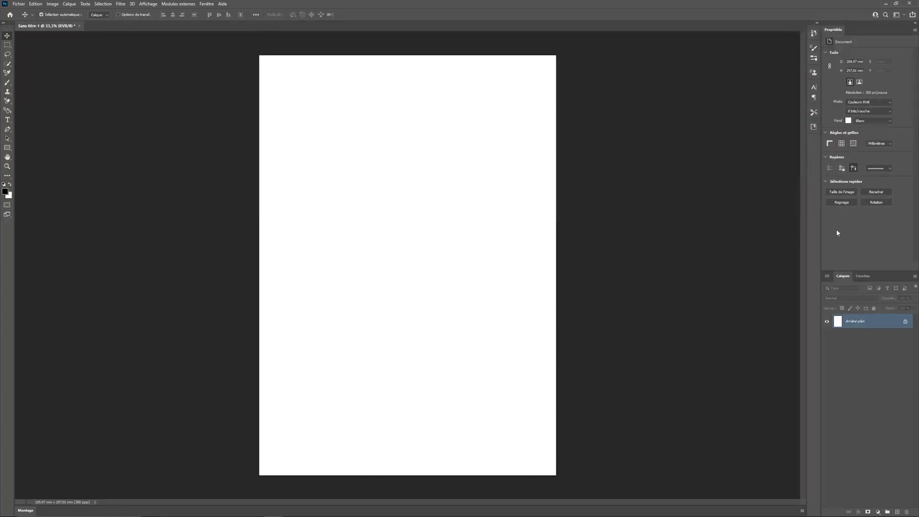
click(827, 276)
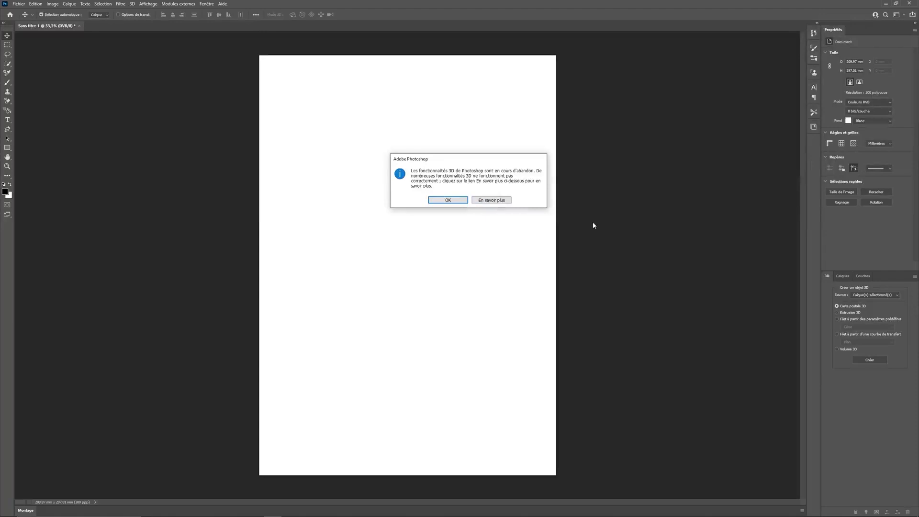
key(Return)
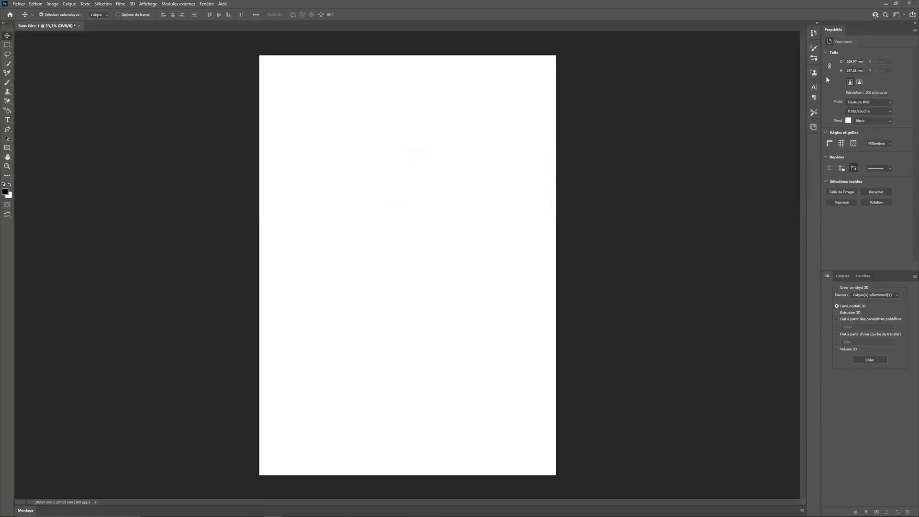
click(900, 14)
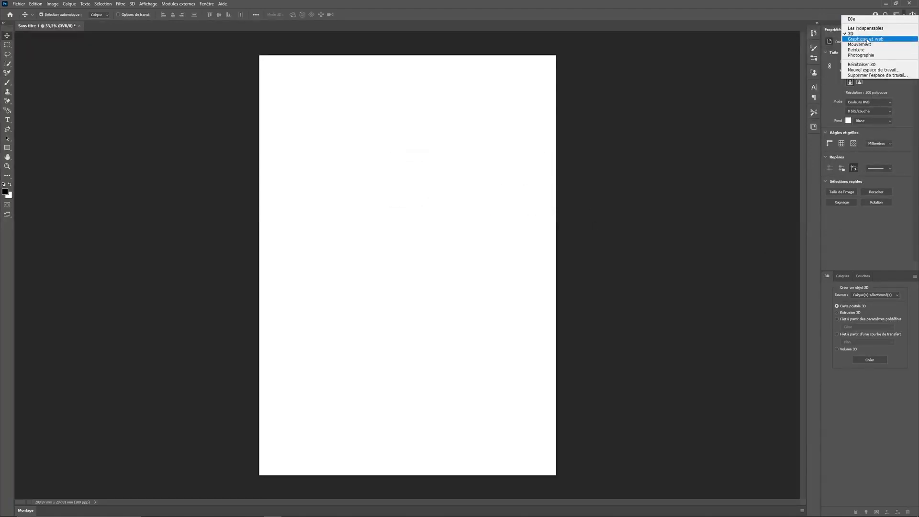
click(866, 38)
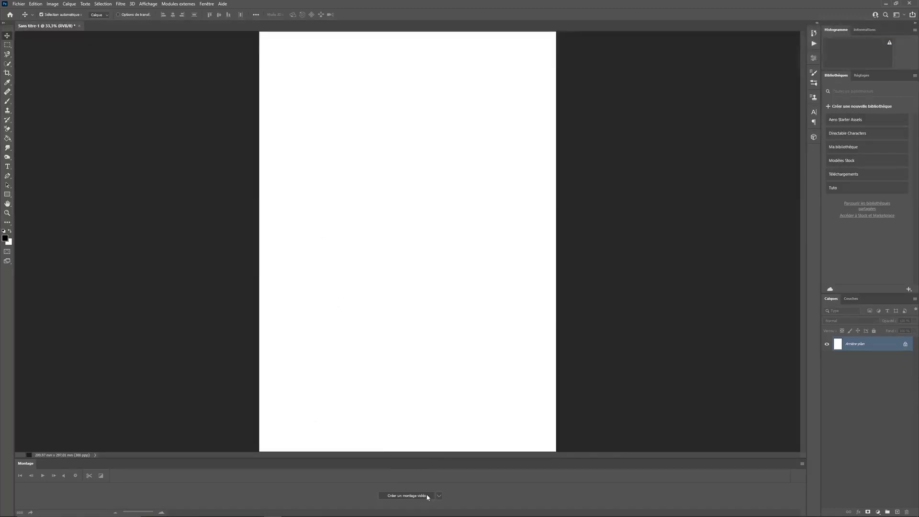
Try Peinture and Photographie with Histogramme shown, then return to Les indispensables
click(897, 14)
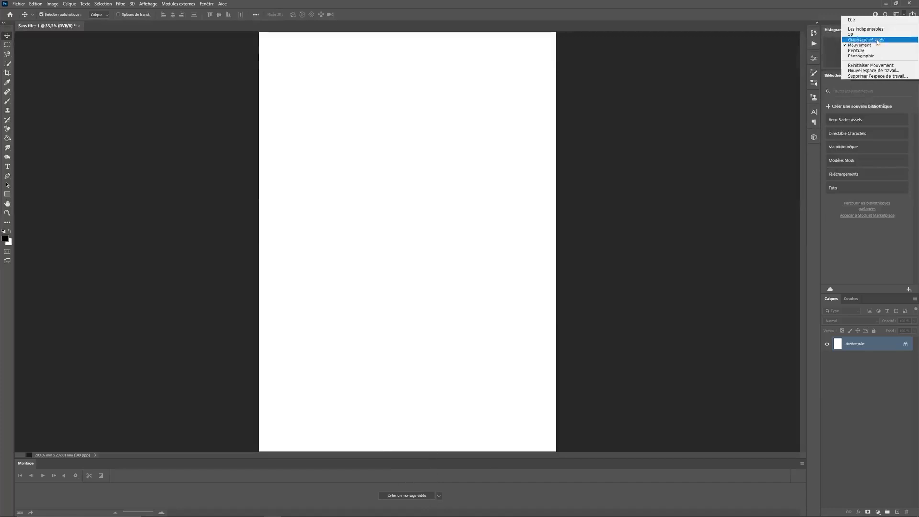
click(877, 41)
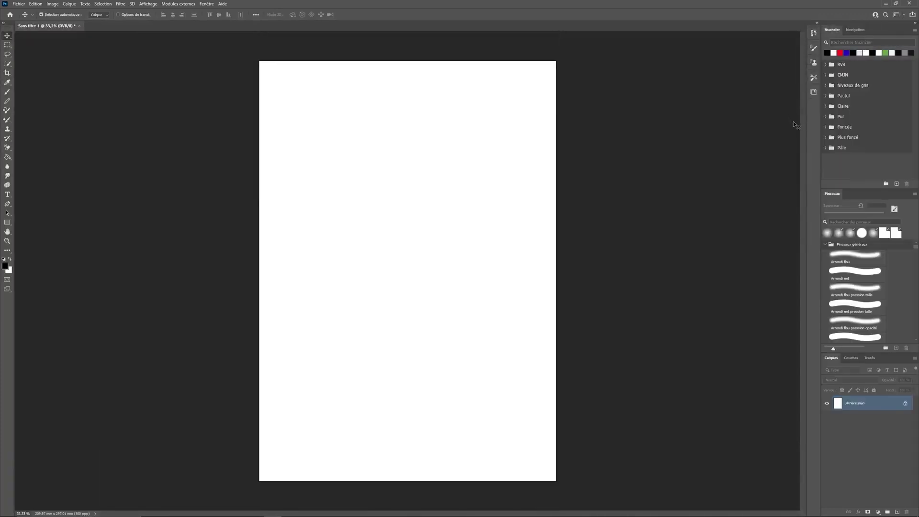
click(896, 14)
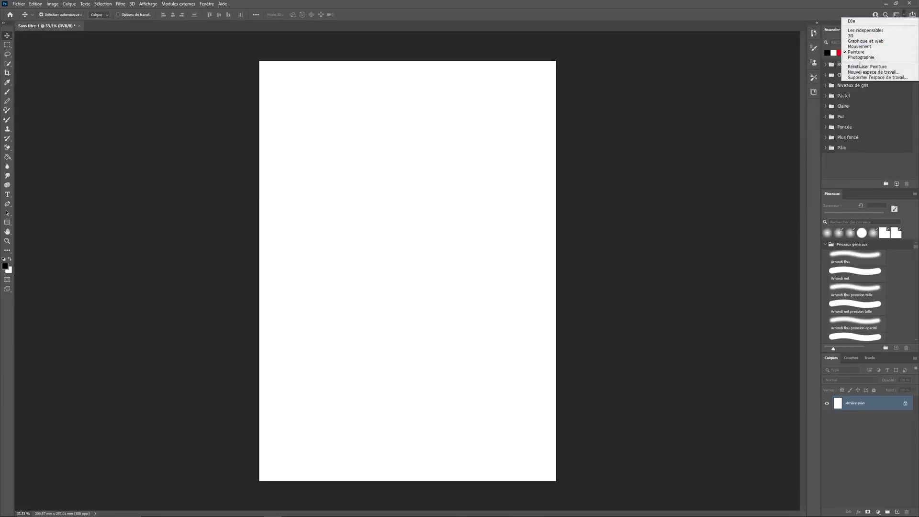
click(860, 57)
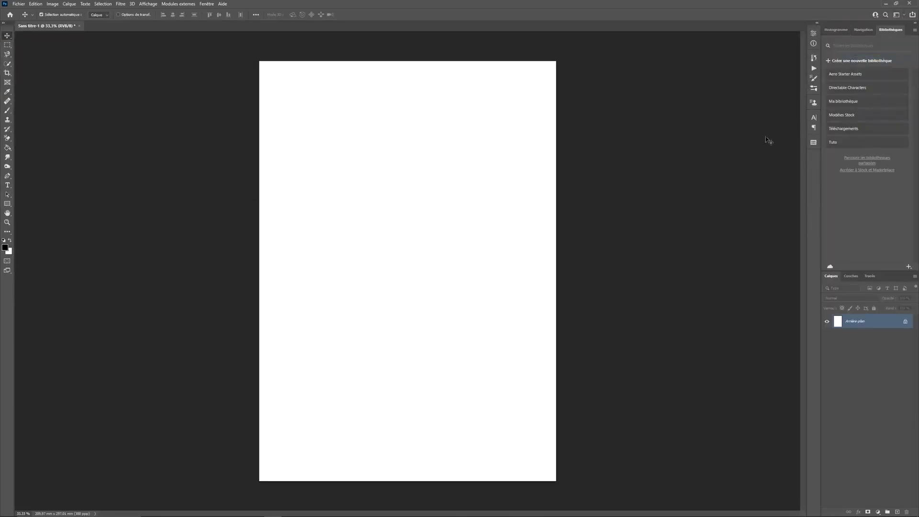
click(835, 30)
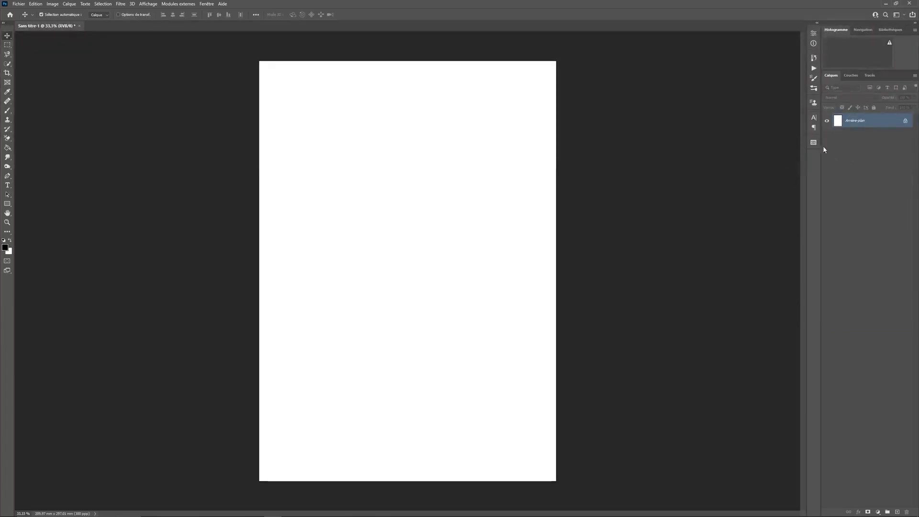
click(896, 16)
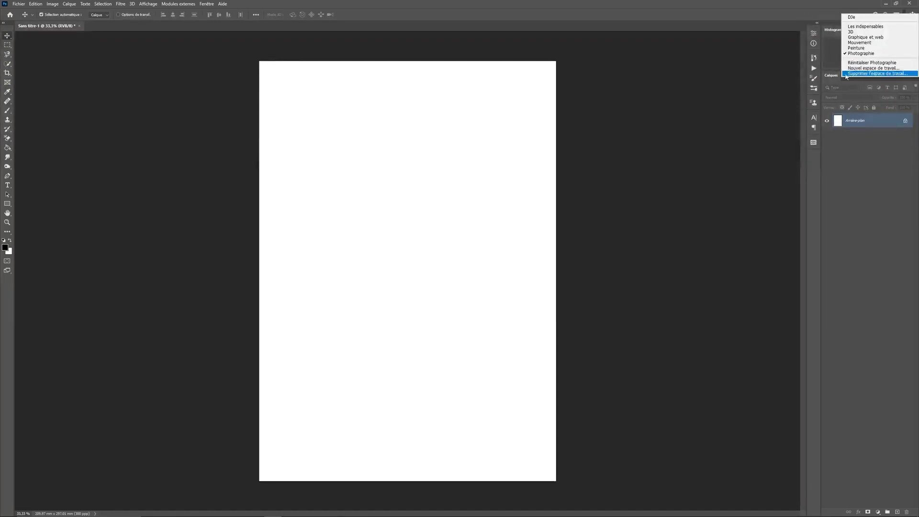
click(865, 26)
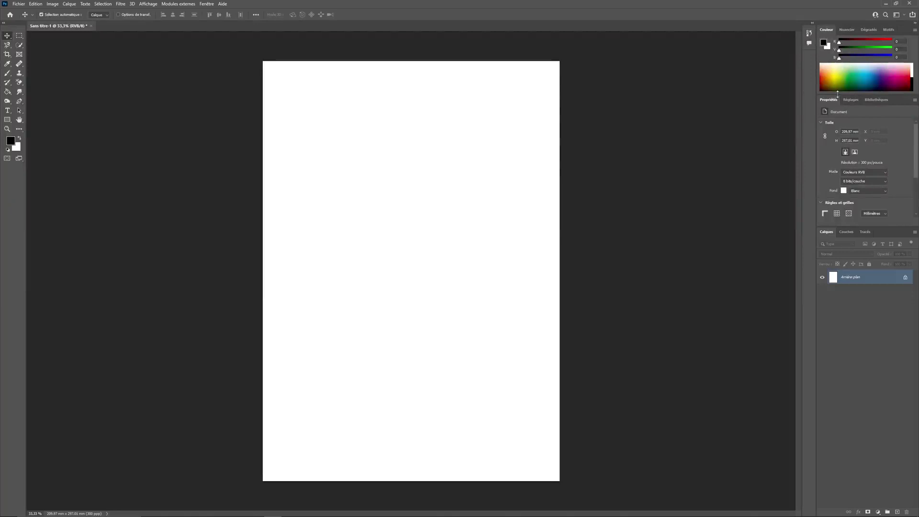
Float the Couleur, Réglages and Calques panels out of the dock, then close them and the history panel
drag(809, 33, 607, 85)
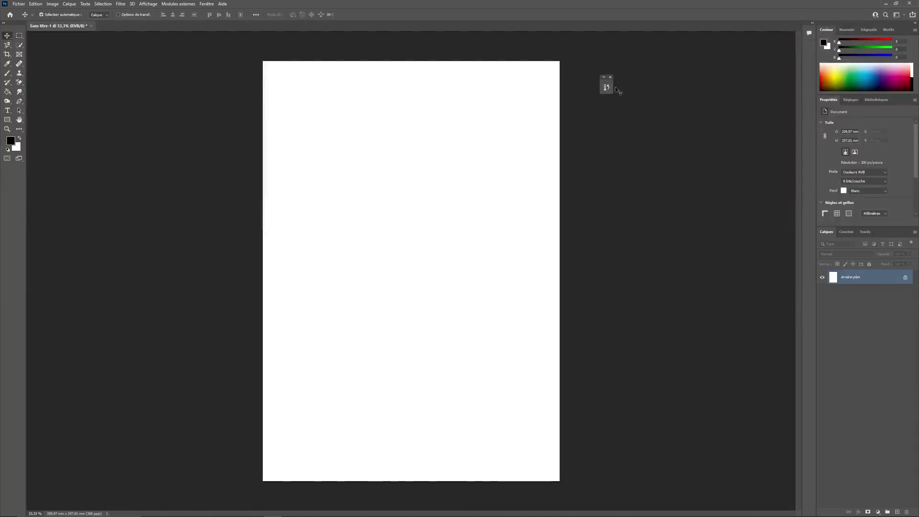
drag(826, 30, 196, 261)
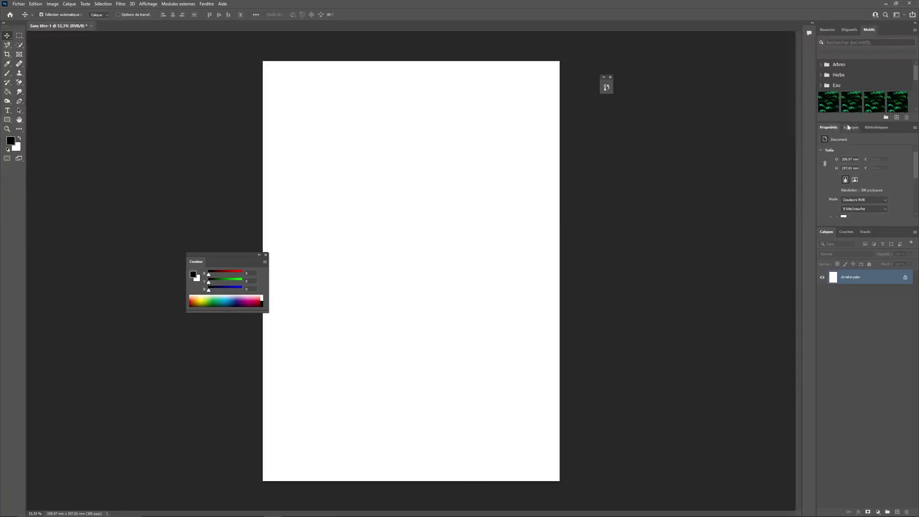
drag(850, 127, 640, 328)
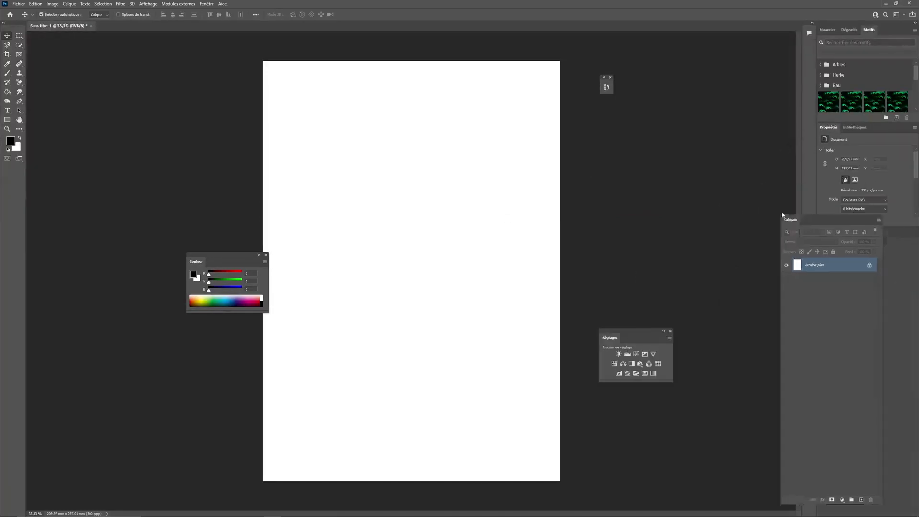
drag(826, 231, 414, 95)
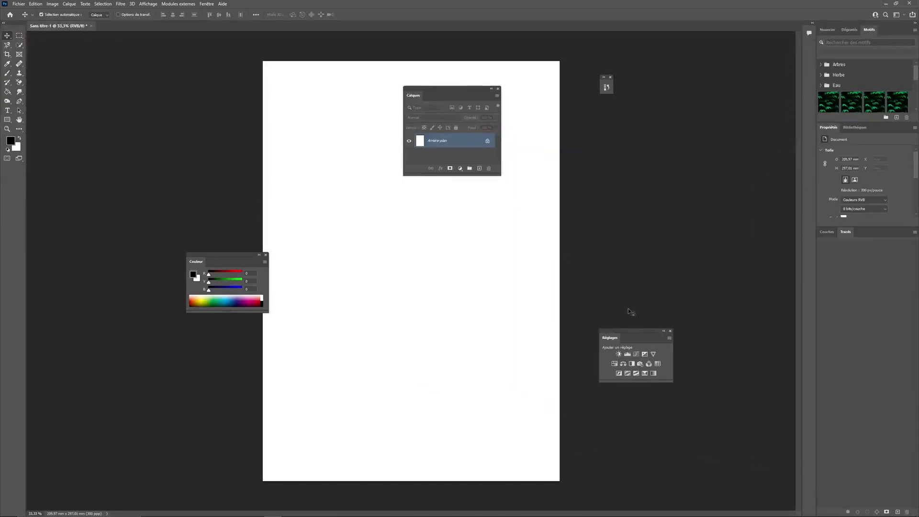
click(670, 331)
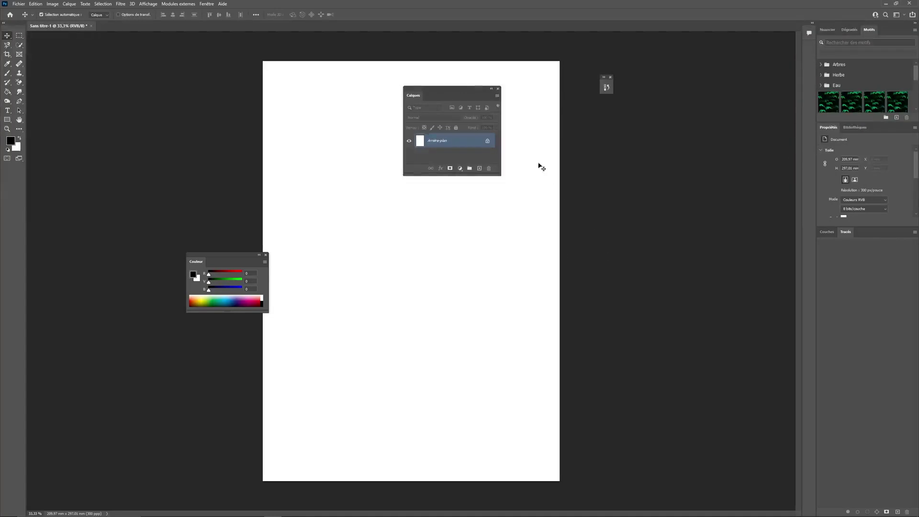
click(497, 89)
click(265, 255)
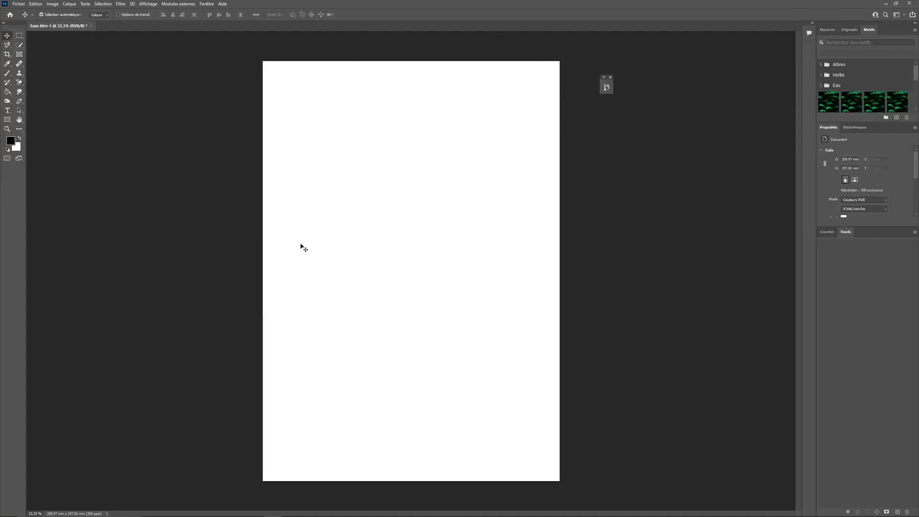
click(611, 77)
Reset Les indispensables, then drag the Commentaires panel out of the dock and close it
click(898, 15)
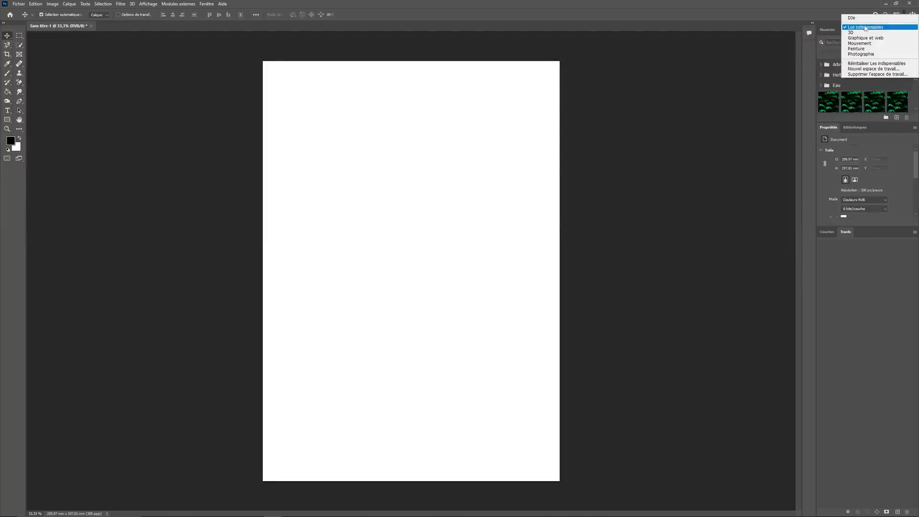
click(861, 64)
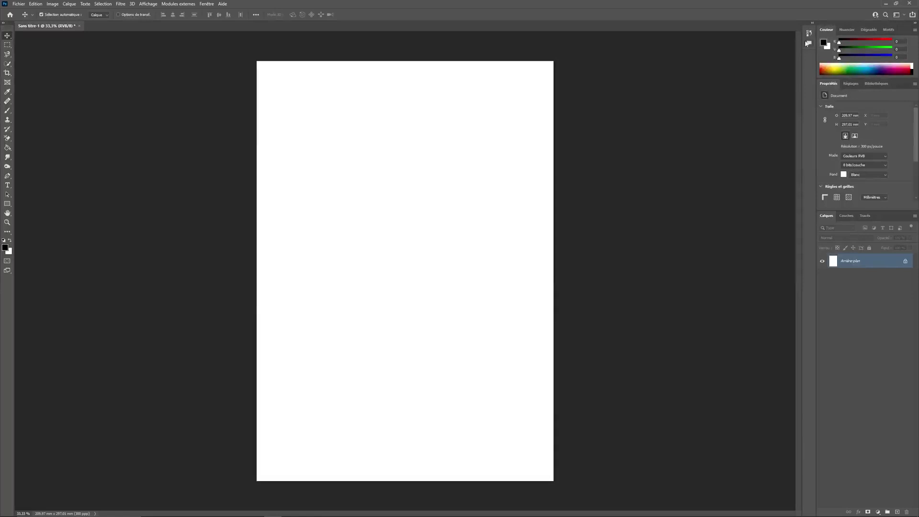
drag(809, 45, 686, 83)
click(689, 75)
click(206, 4)
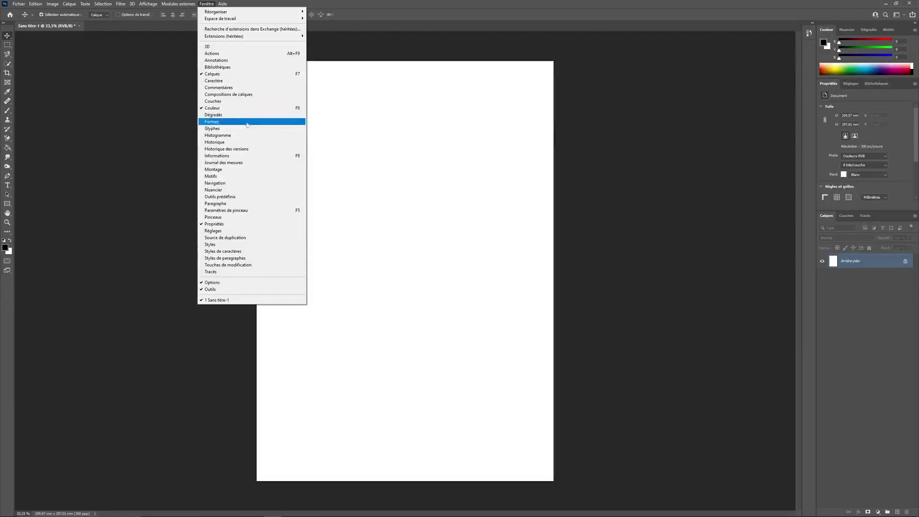
Add Histogramme and Informations from Fenêtre and toggle them, leaving Informations expanded
click(228, 137)
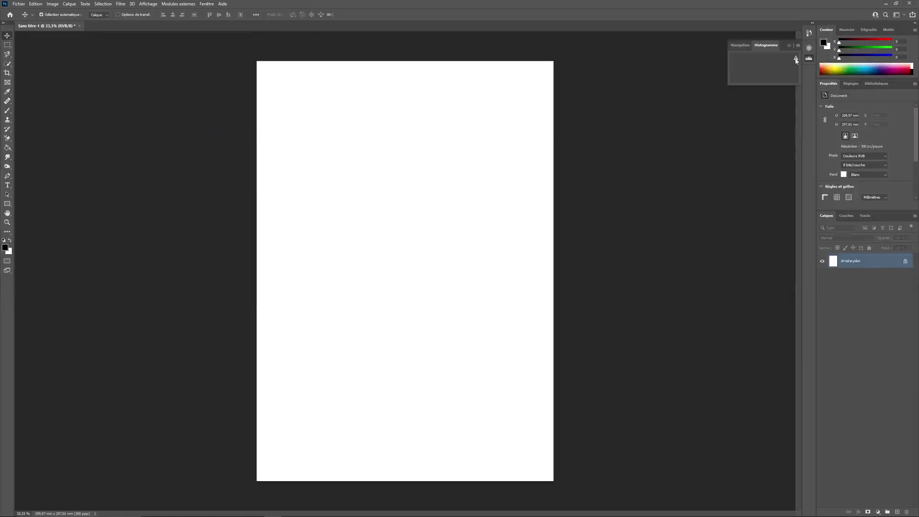
click(206, 4)
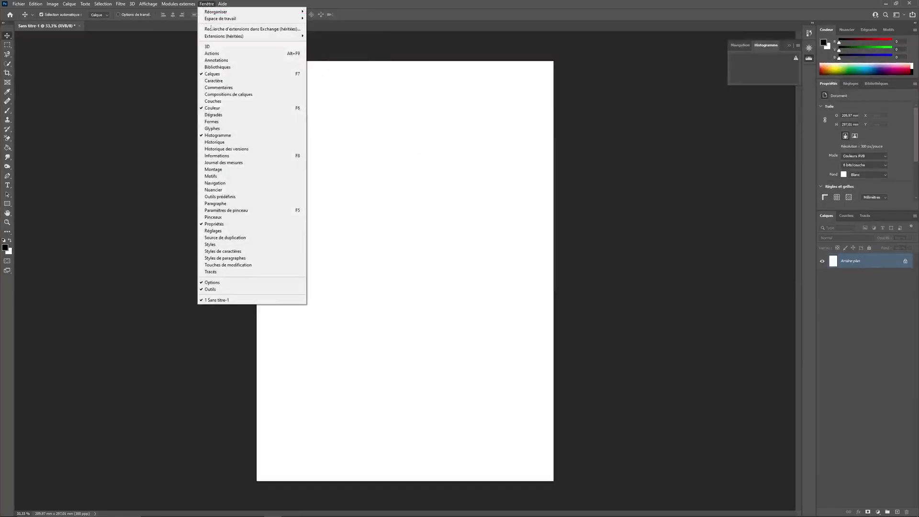
click(216, 155)
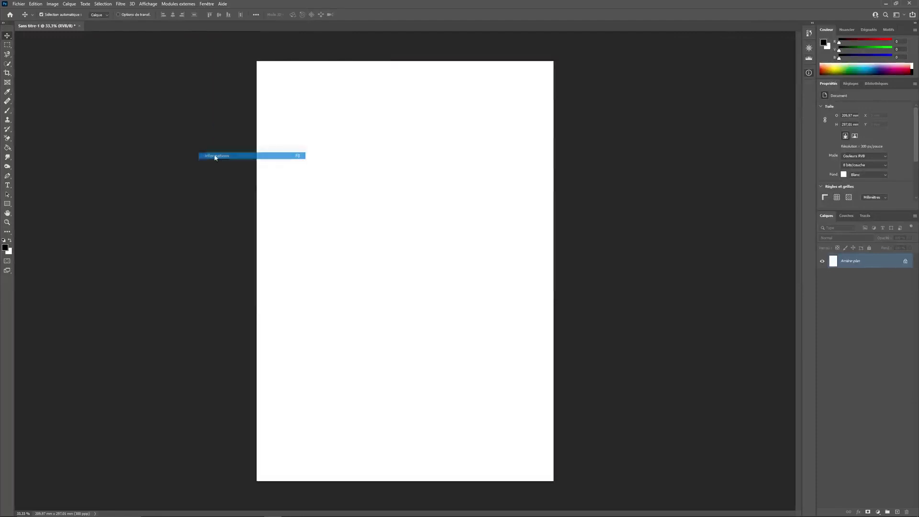
click(808, 73)
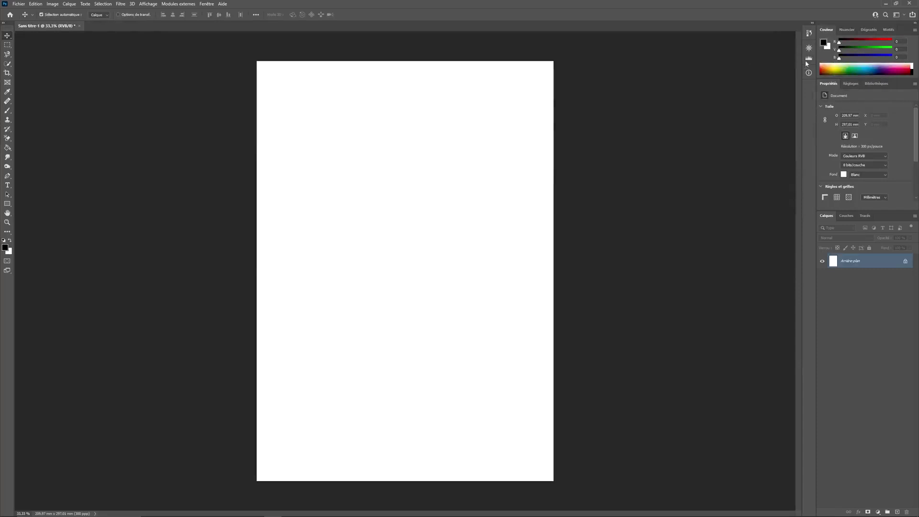
click(808, 58)
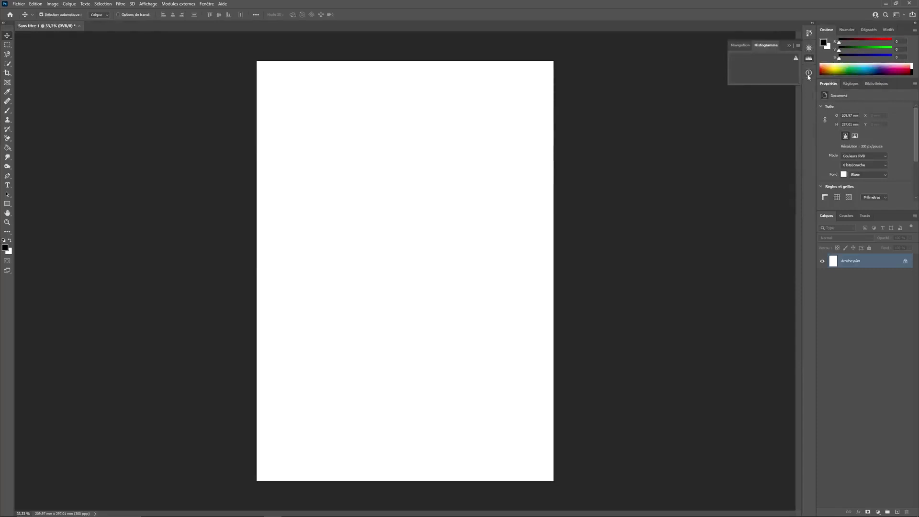
click(808, 75)
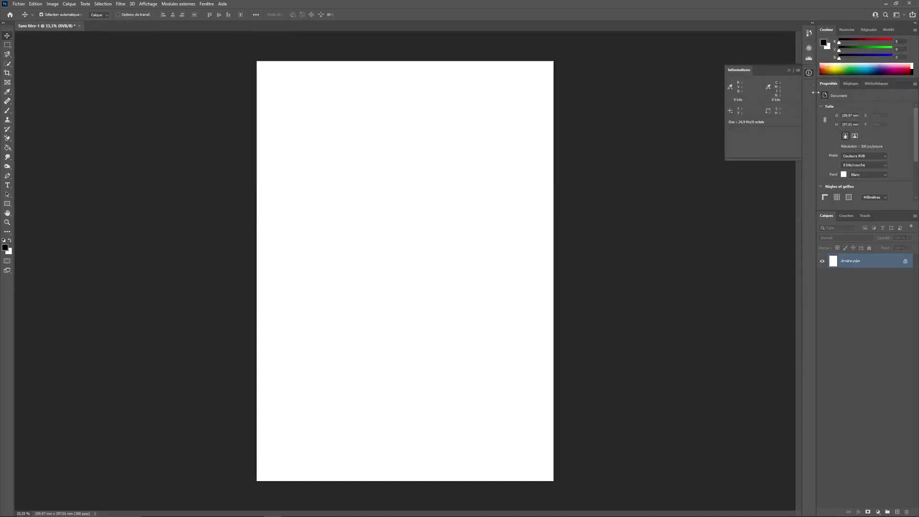
click(808, 58)
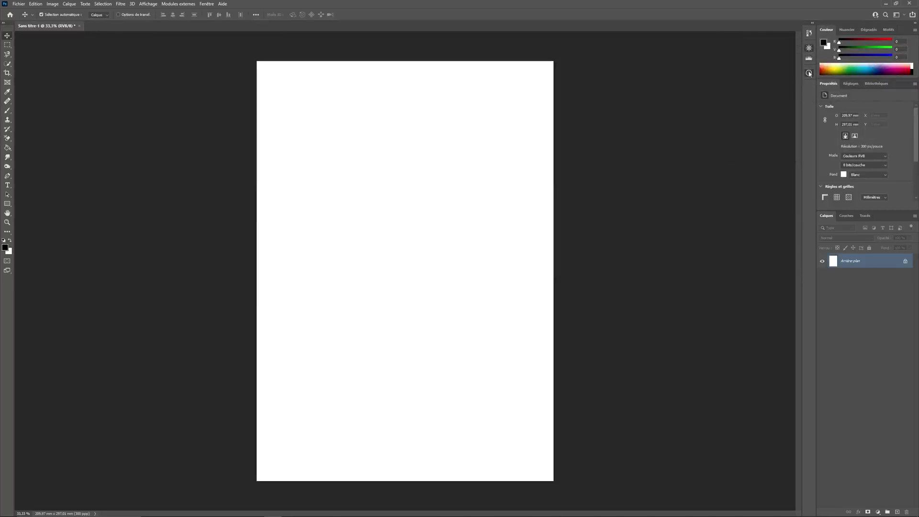
click(809, 73)
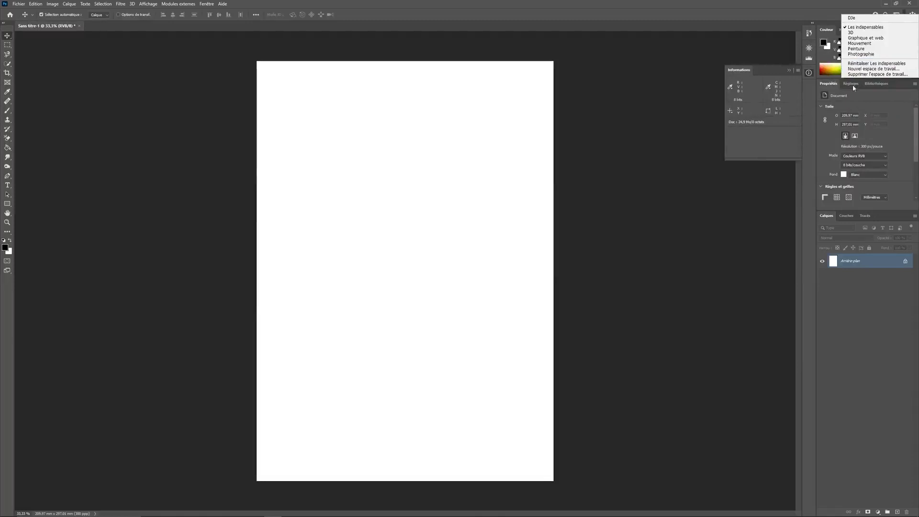
Save the panel layout as workspace 'mon interface' and confirm it is now active
click(861, 69)
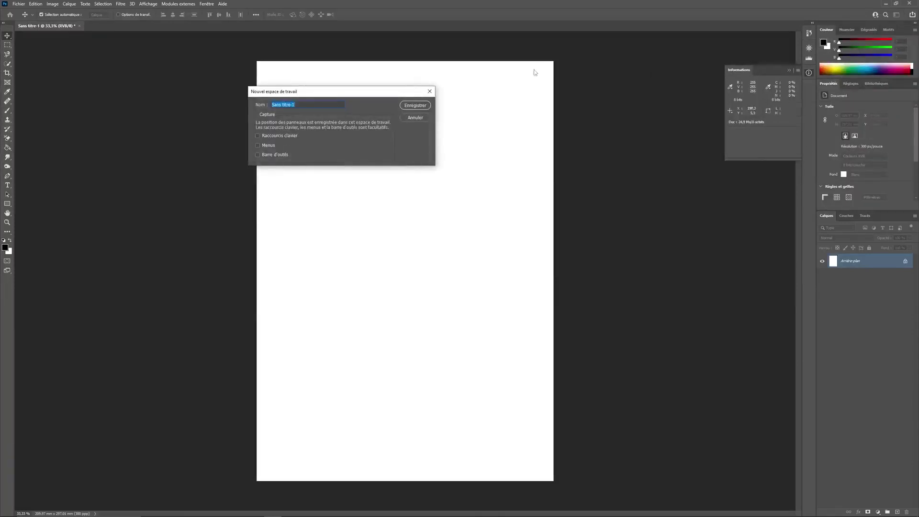
text(m)
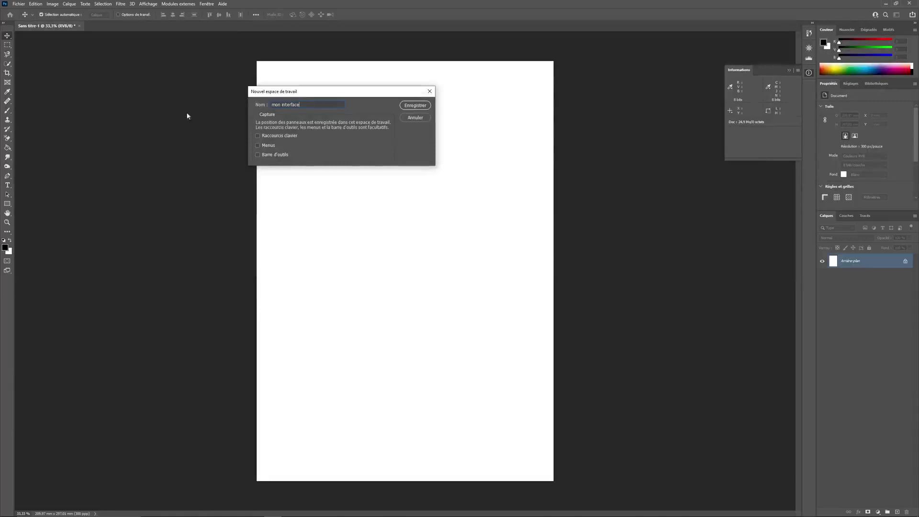
click(412, 106)
click(900, 17)
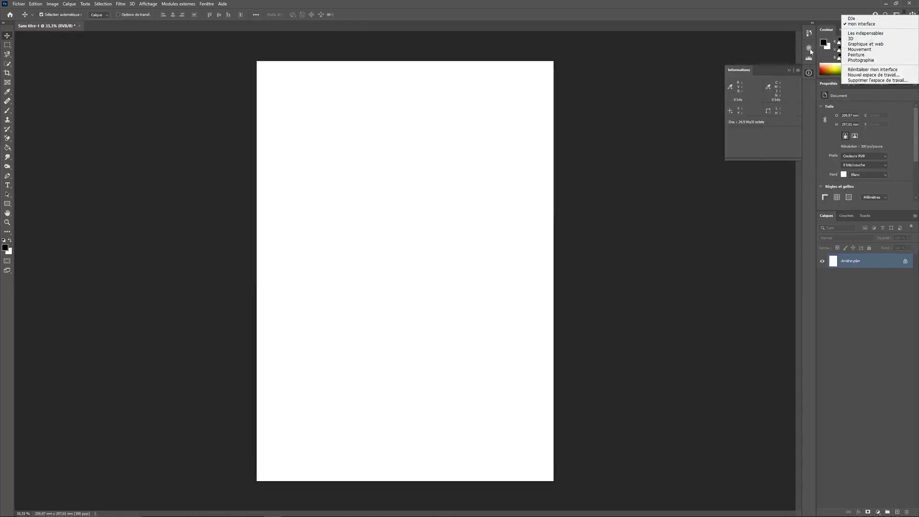
Pull Couleur, Informations and another panel loose, close them, then reset 'mon interface'
click(810, 52)
mouse_move(810, 52)
mouse_down()
mouse_move(787, 69)
mouse_move(717, 79)
mouse_move(718, 99)
mouse_up()
drag(825, 36, 658, 121)
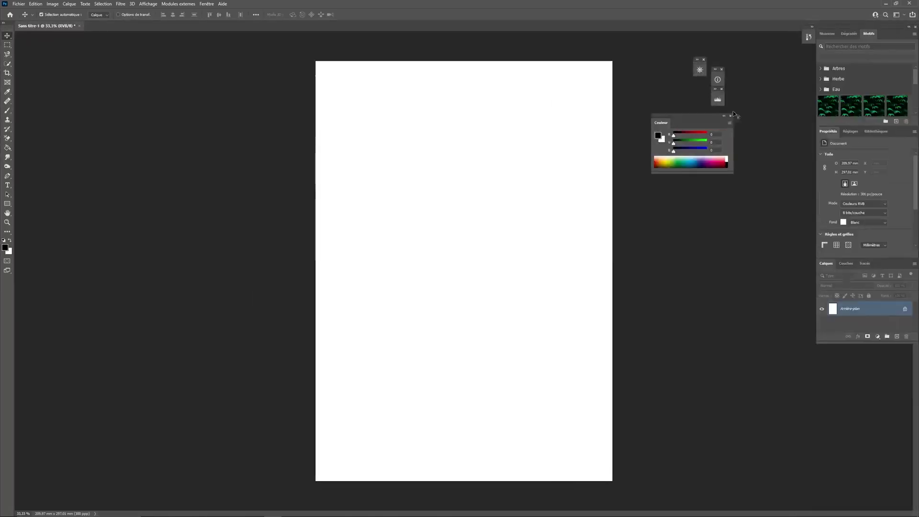
click(732, 117)
click(721, 69)
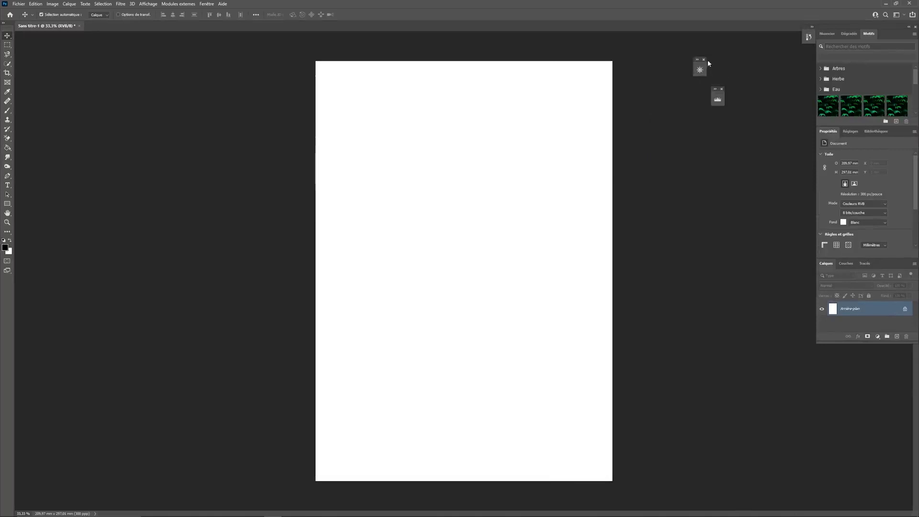
click(703, 60)
click(898, 16)
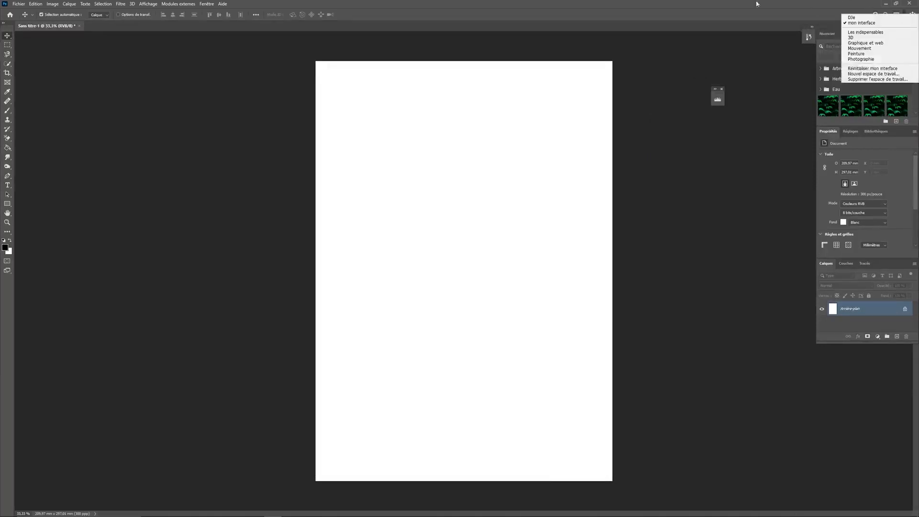
click(862, 68)
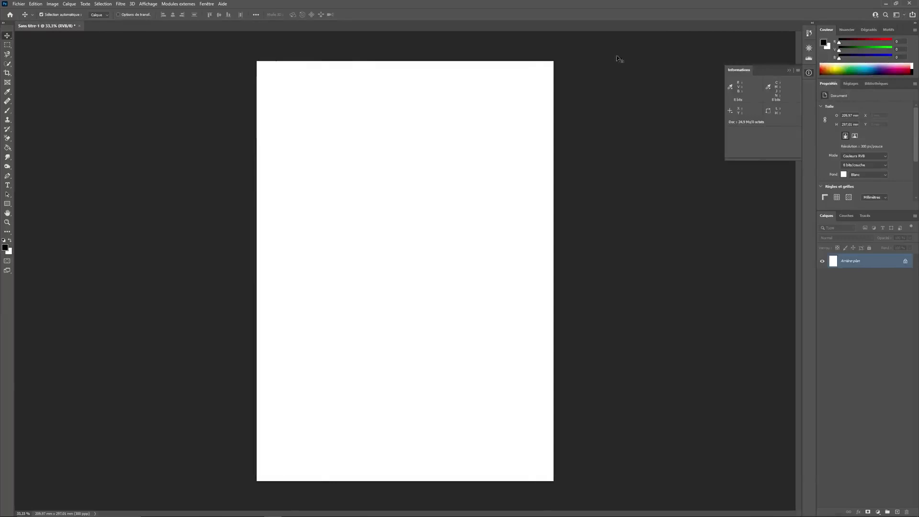